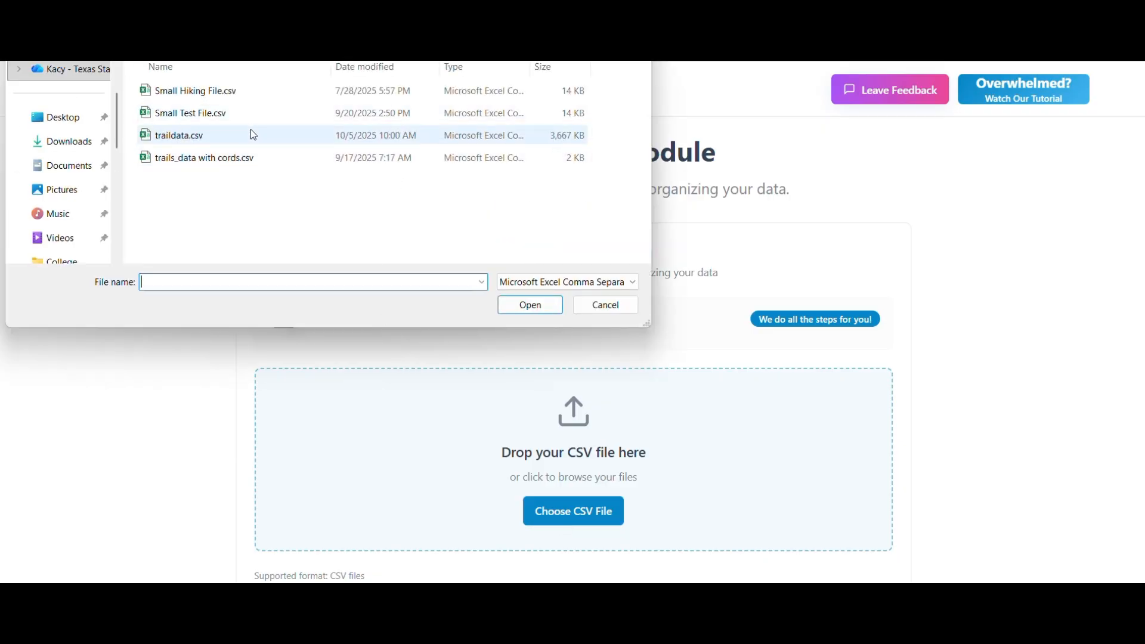
# - Load traildata.csv into the cleaning module and remove the relevant keyword between "trail" and "area"
pyautogui.doubleClick(252, 134)
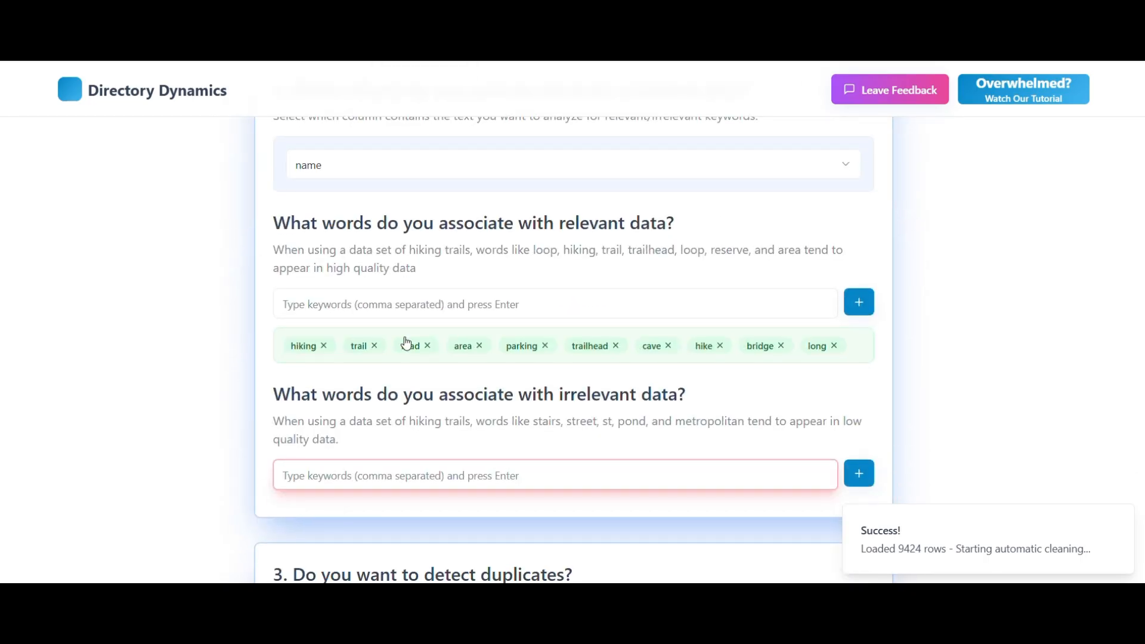
pyautogui.click(427, 346)
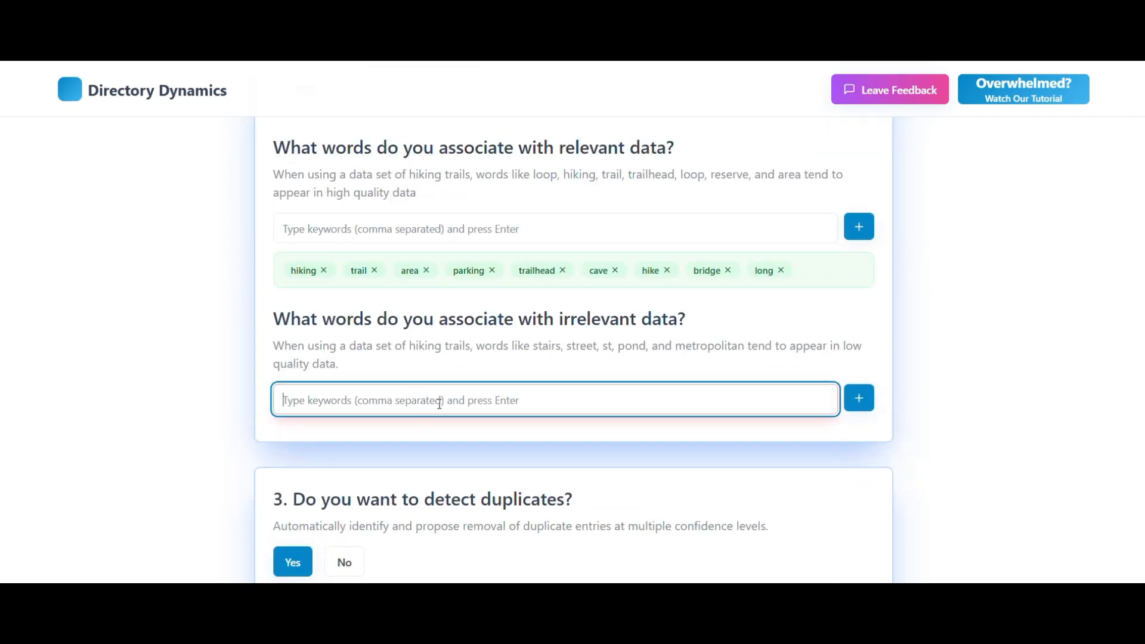
# - Add the irrelevant keywords stairs, steps, street, st, road, rd, ave, city, metropolitan, restaurant, stair and step
pyautogui.write('stairs, s')
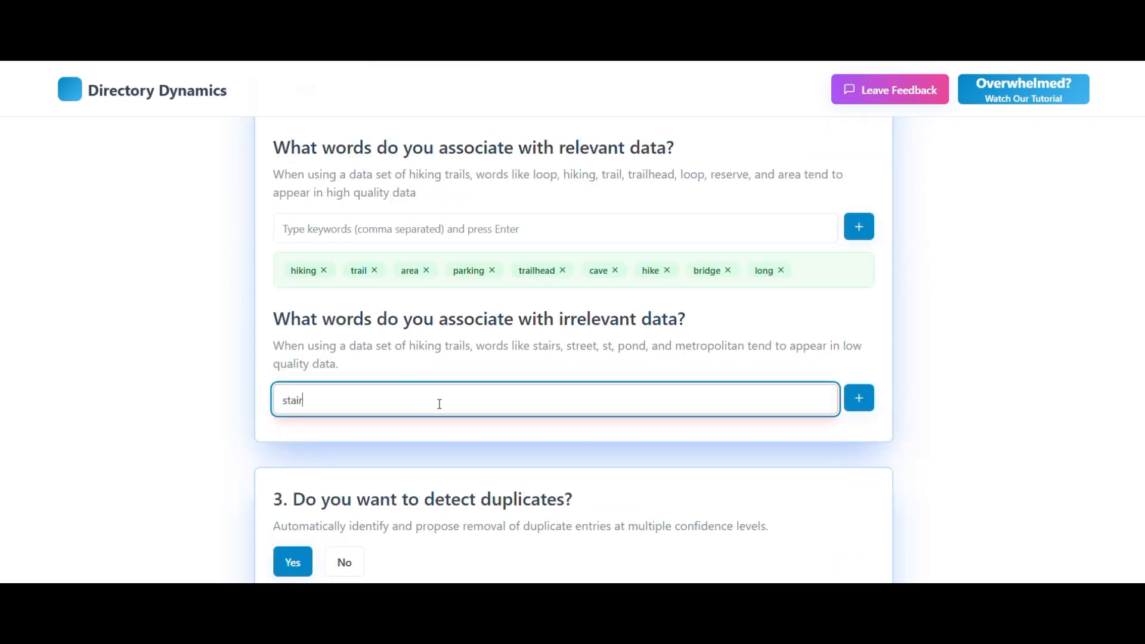
pyautogui.write('teps')
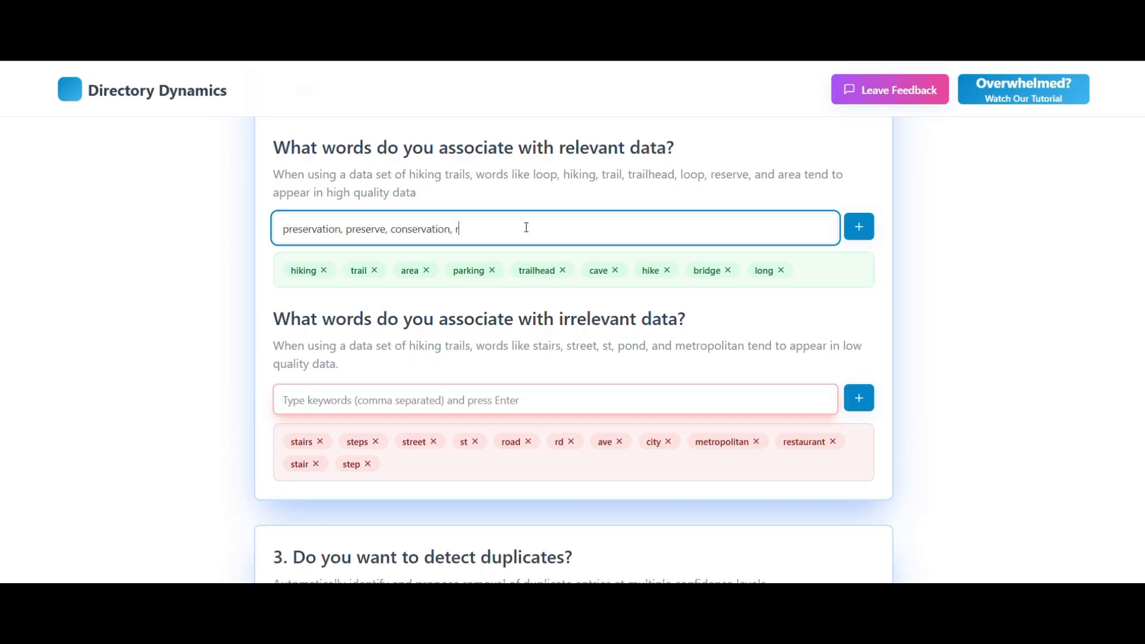
# - Add preservation, preserve, conservation and reserve to the keywords associated with relevant data
pyautogui.write('eserve')
pyautogui.press('Return')
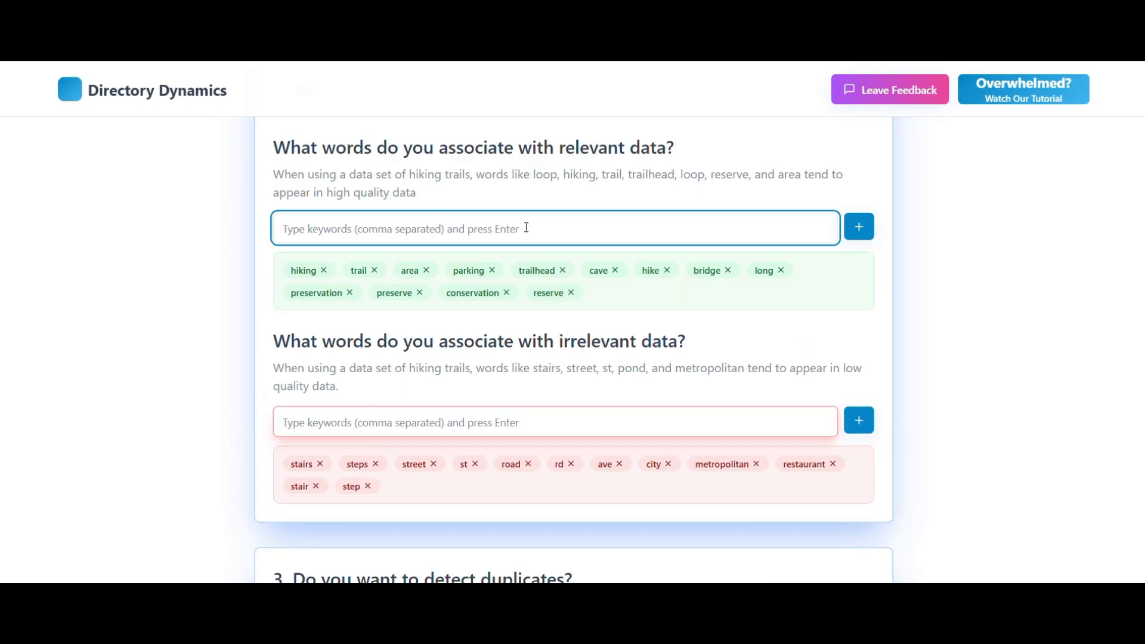
pyautogui.scroll(-6, 527, 228)
pyautogui.scroll(7, 212, 239)
pyautogui.click(212, 238)
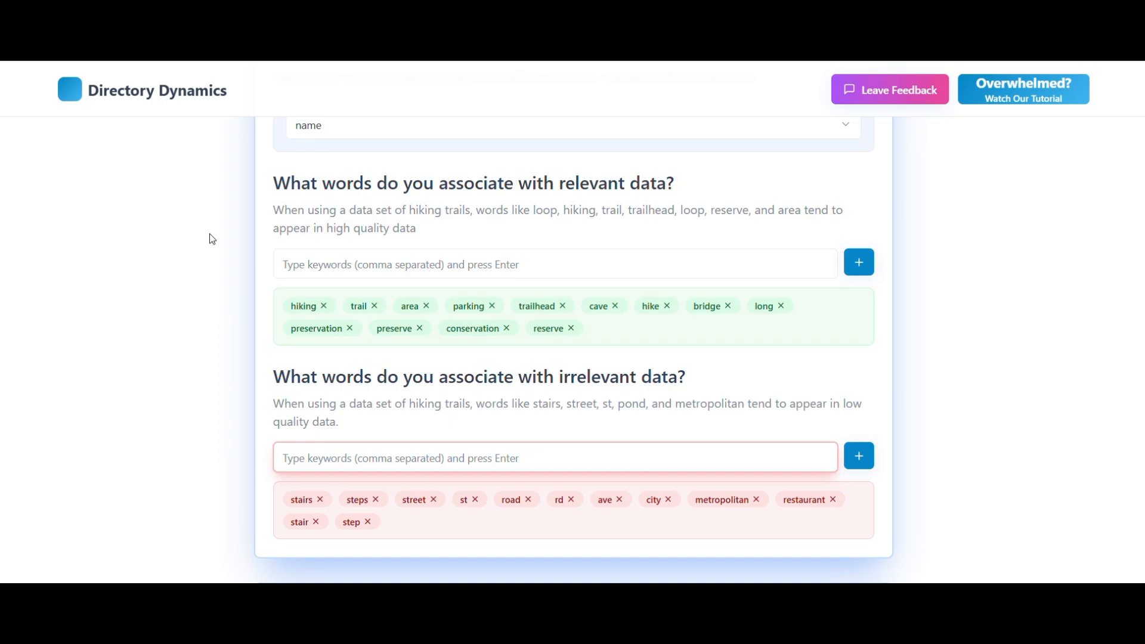
# - Check the duplicate detection settings and map the two selected Sleeping Lion rows to compare their locations
pyautogui.scroll(-6, 212, 238)
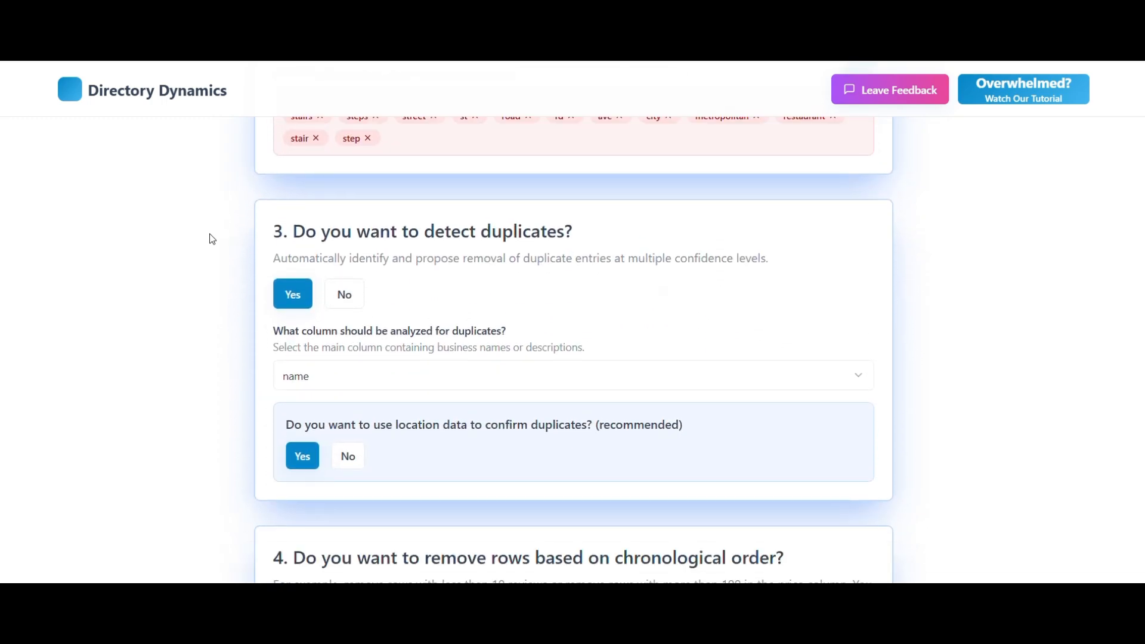
pyautogui.scroll(-1, 212, 239)
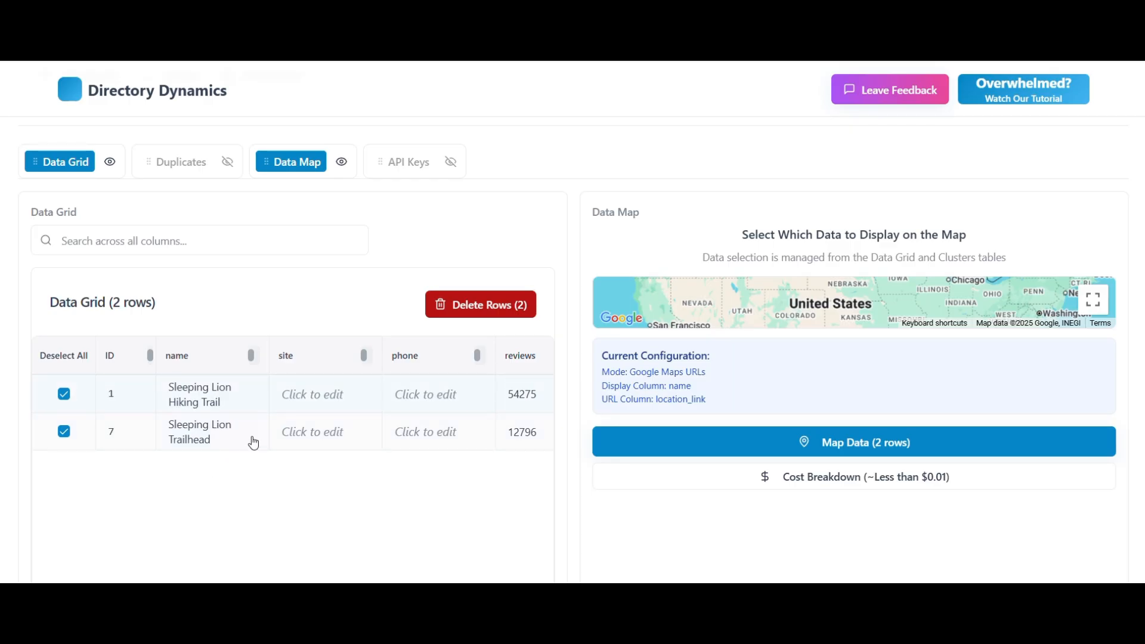
pyautogui.click(828, 438)
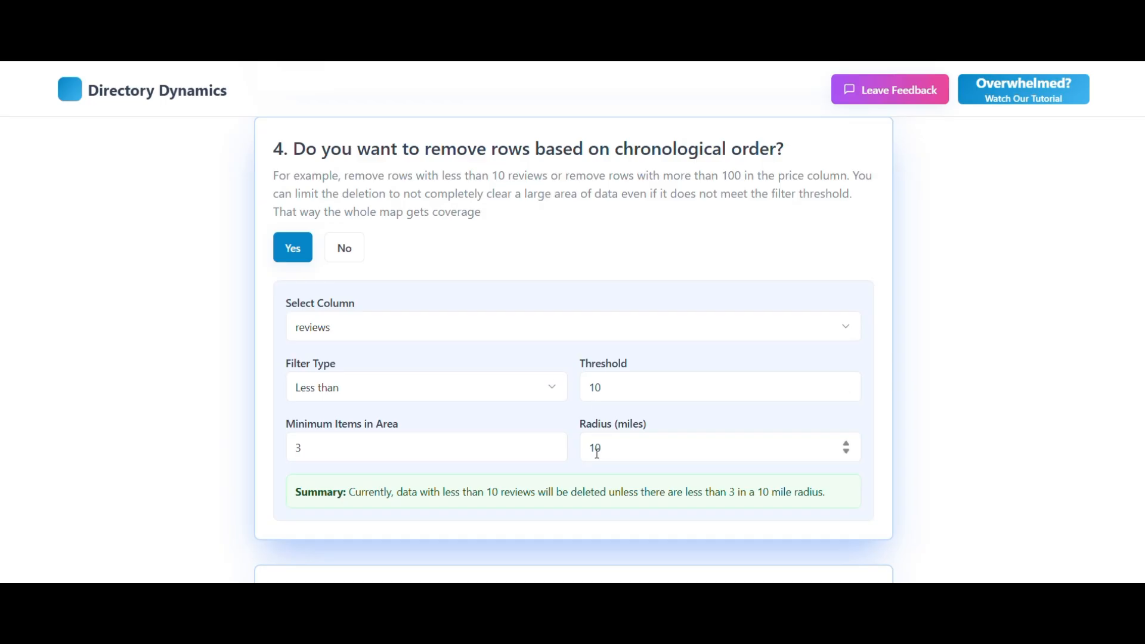
# - Review the cleaning settings for the reviews filter, phone numbers, email addresses, capitalization and spacing
pyautogui.scroll(-1, 542, 436)
pyautogui.scroll(-5, 542, 436)
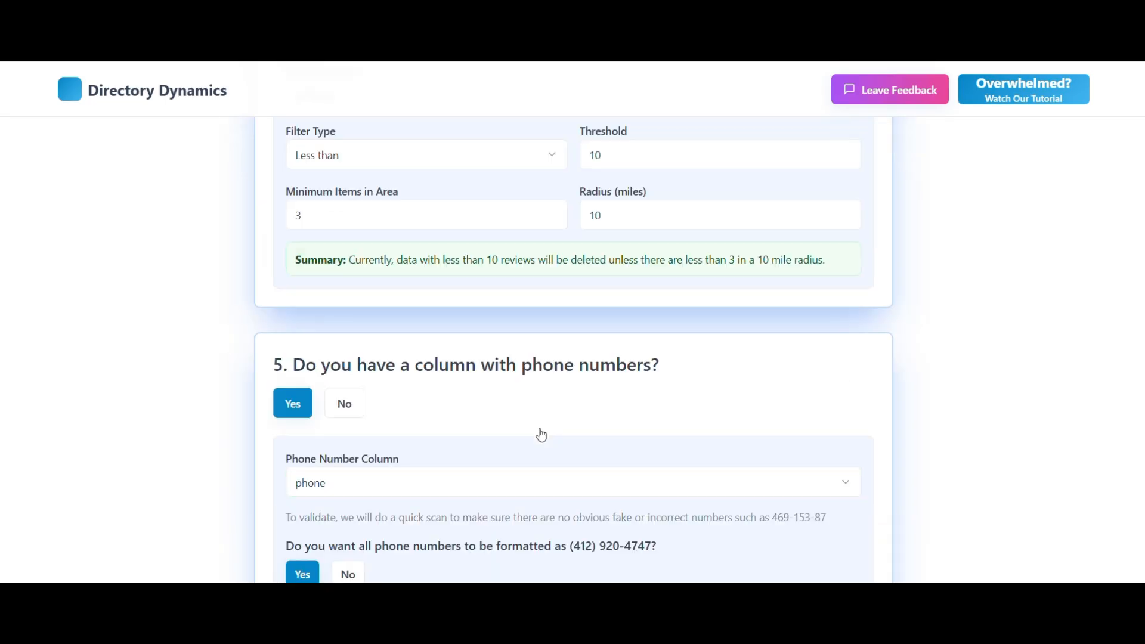
pyautogui.scroll(-2, 542, 436)
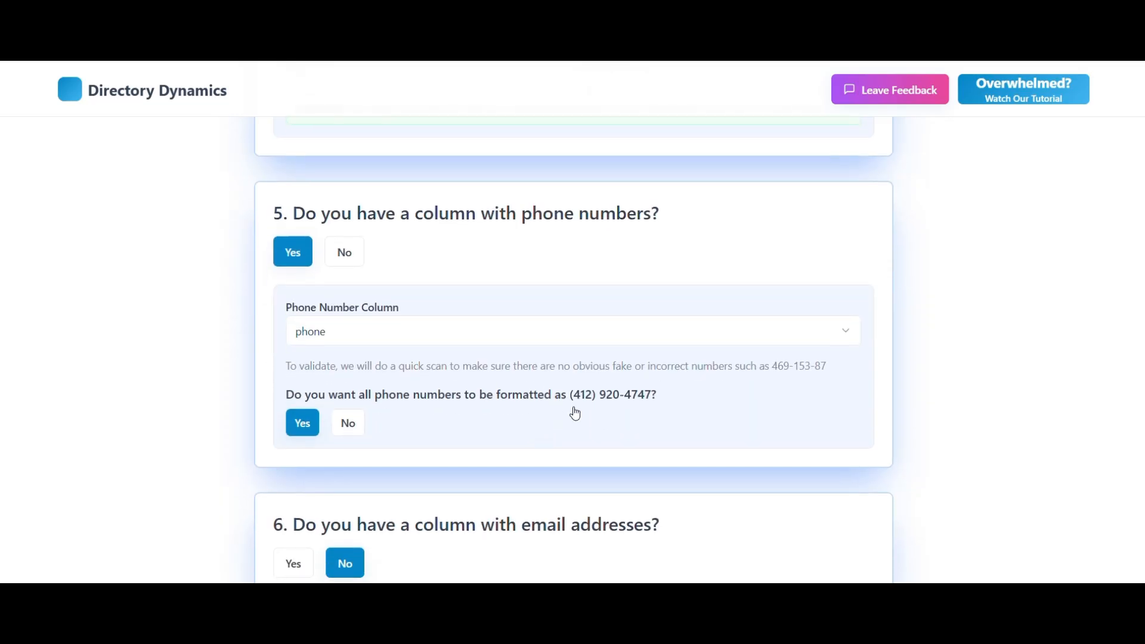
pyautogui.scroll(-2, 573, 412)
pyautogui.scroll(2, 504, 471)
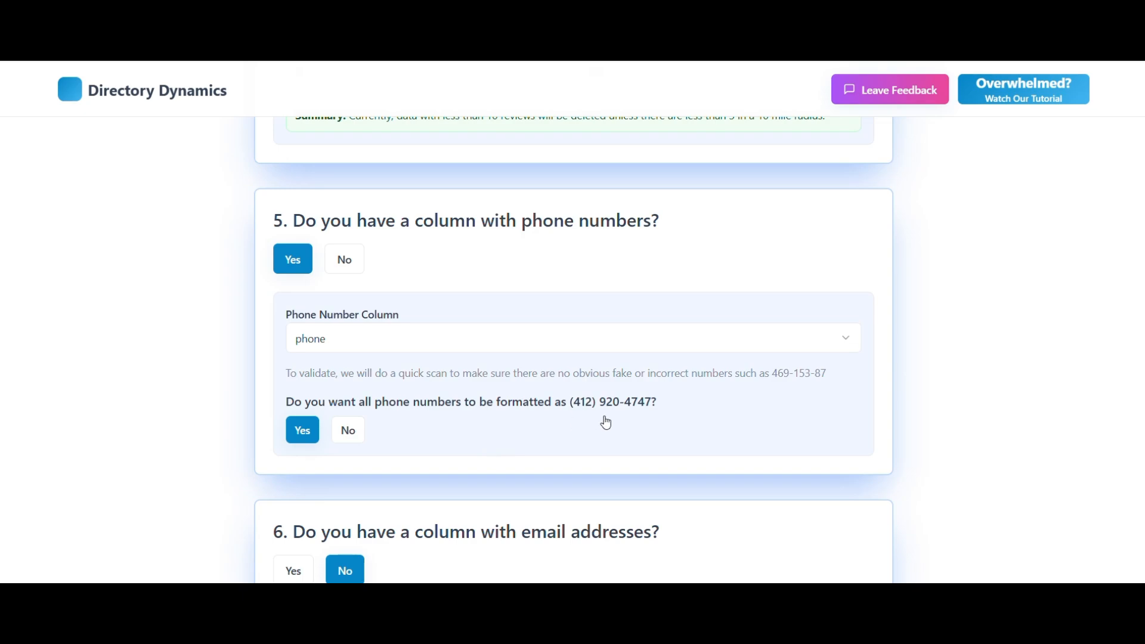
pyautogui.scroll(-1, 606, 423)
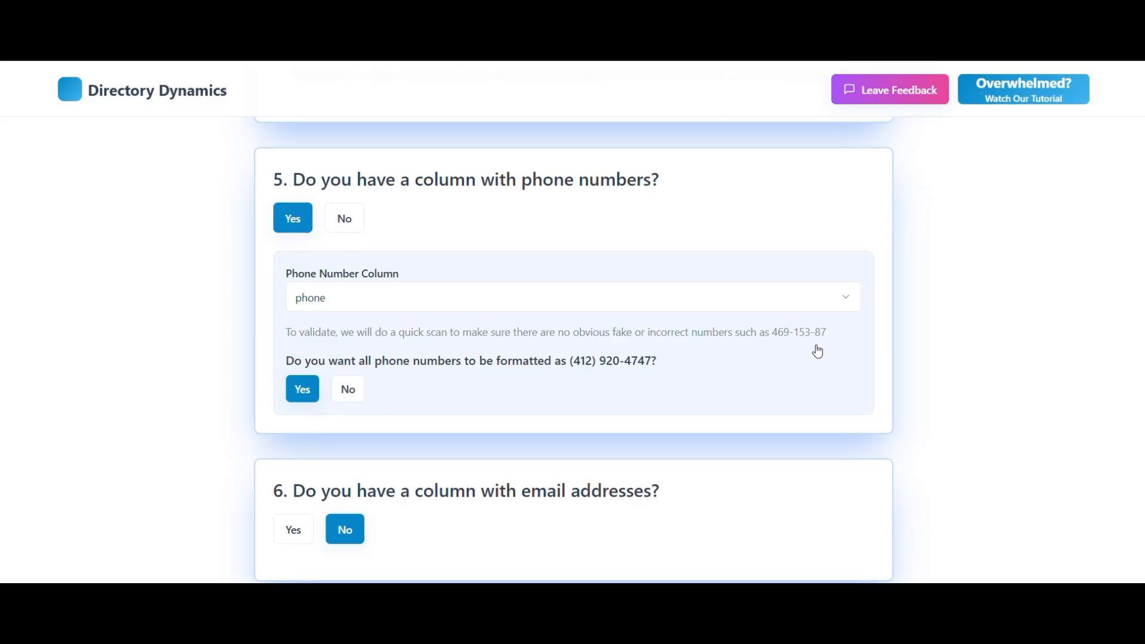
pyautogui.scroll(-1, 817, 352)
pyautogui.scroll(-3, 817, 352)
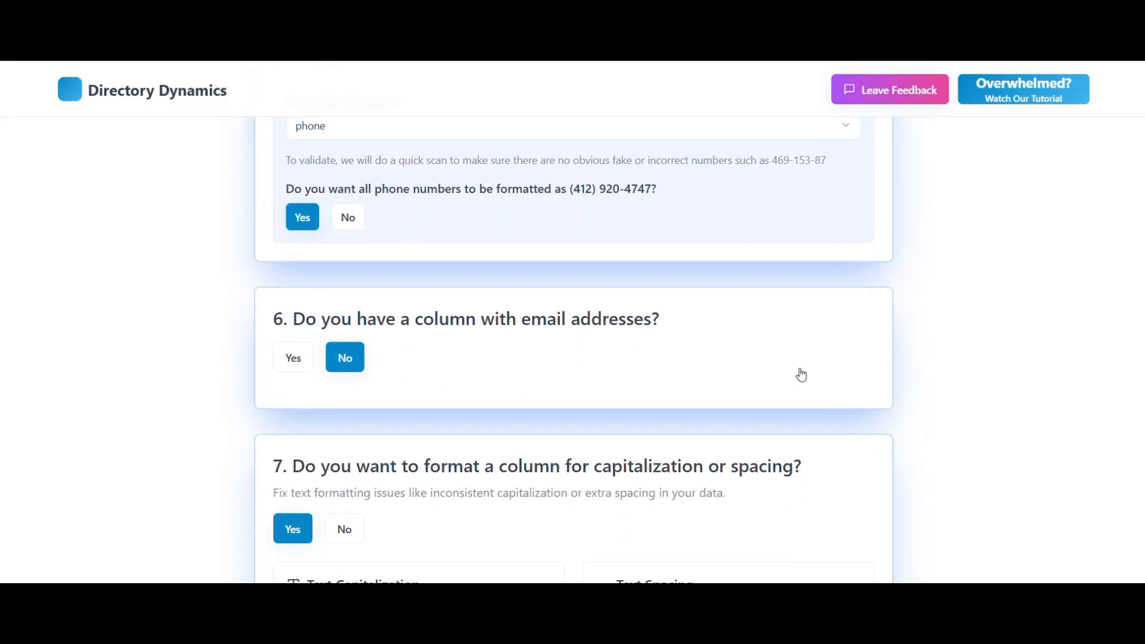
pyautogui.scroll(-5, 545, 363)
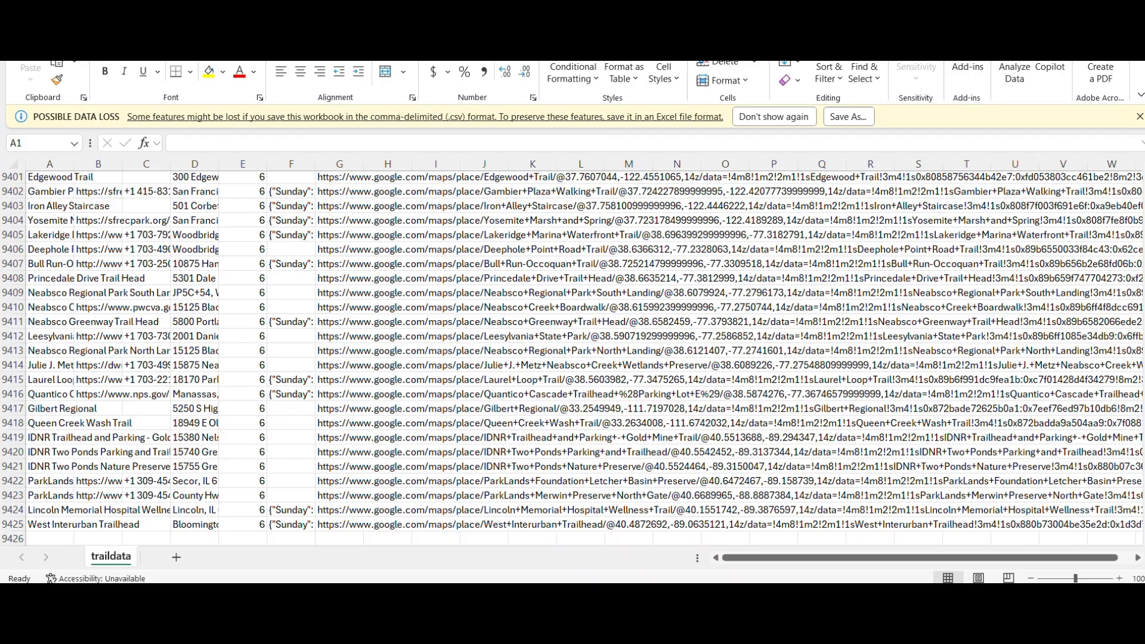
# - Examine the formatting of the original traildata spreadsheet in Excel, and return to the Directory Dynamics setup page
pyautogui.hotkey('ctrl', 'Home')
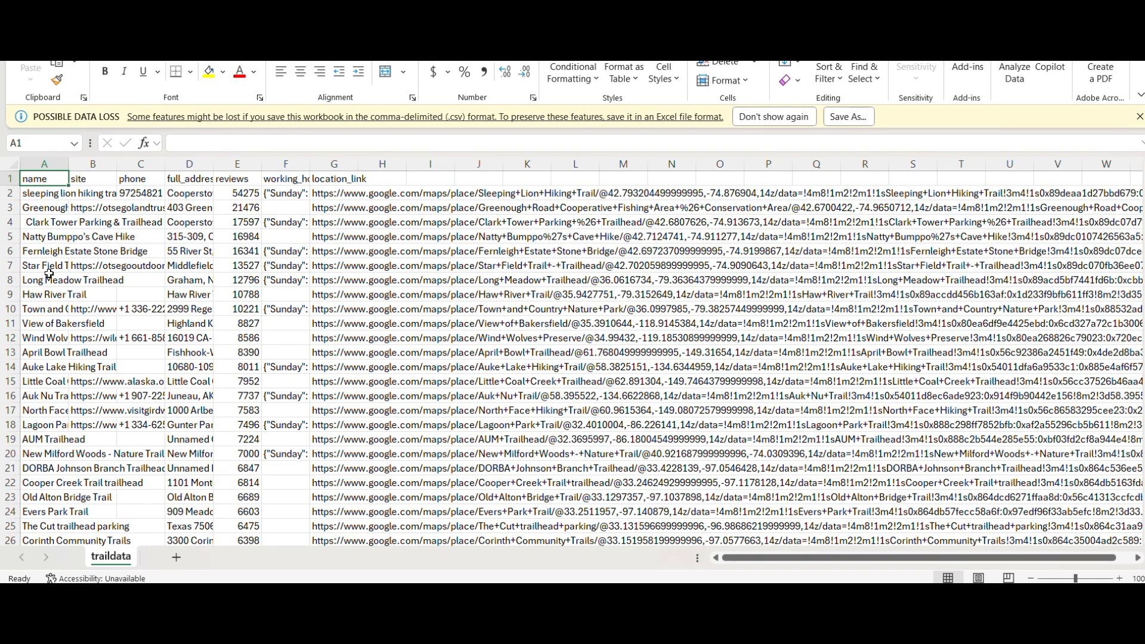
pyautogui.moveTo(548, 599)
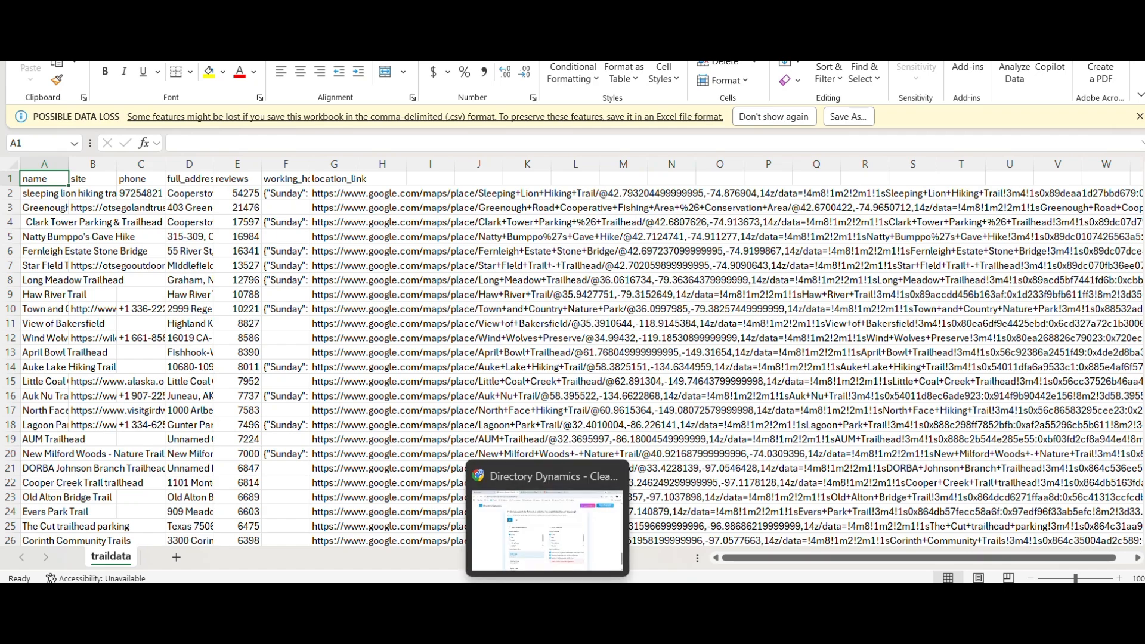
pyautogui.click(547, 528)
# - Submit the cleaning setup and run the data cleaning with the preselected features
pyautogui.scroll(-1, 562, 504)
pyautogui.scroll(-3, 562, 504)
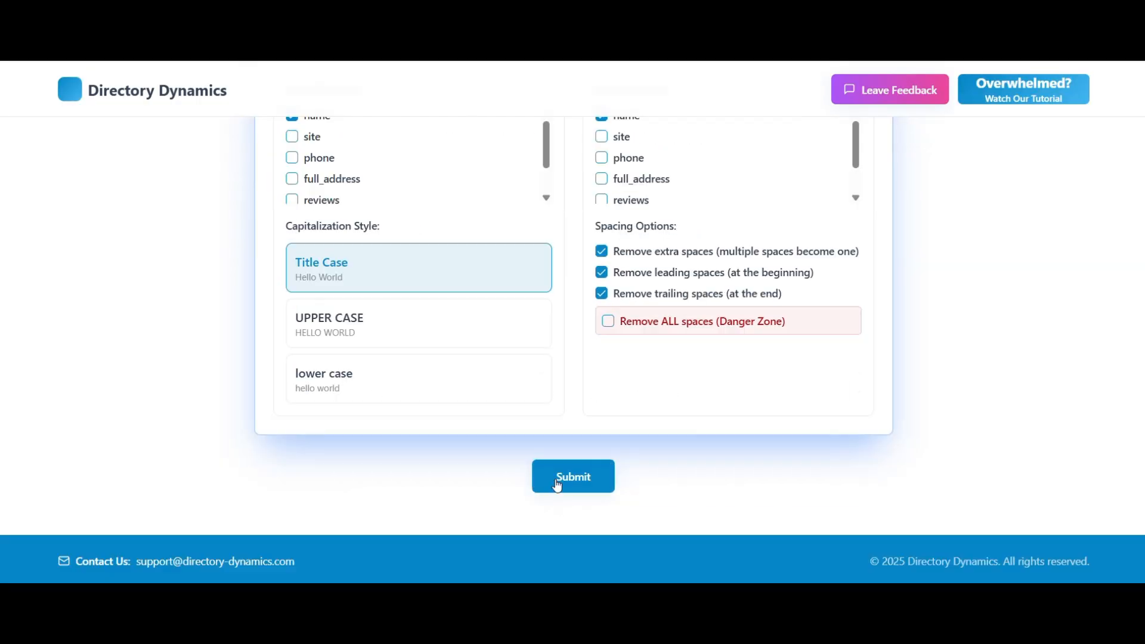
pyautogui.click(571, 485)
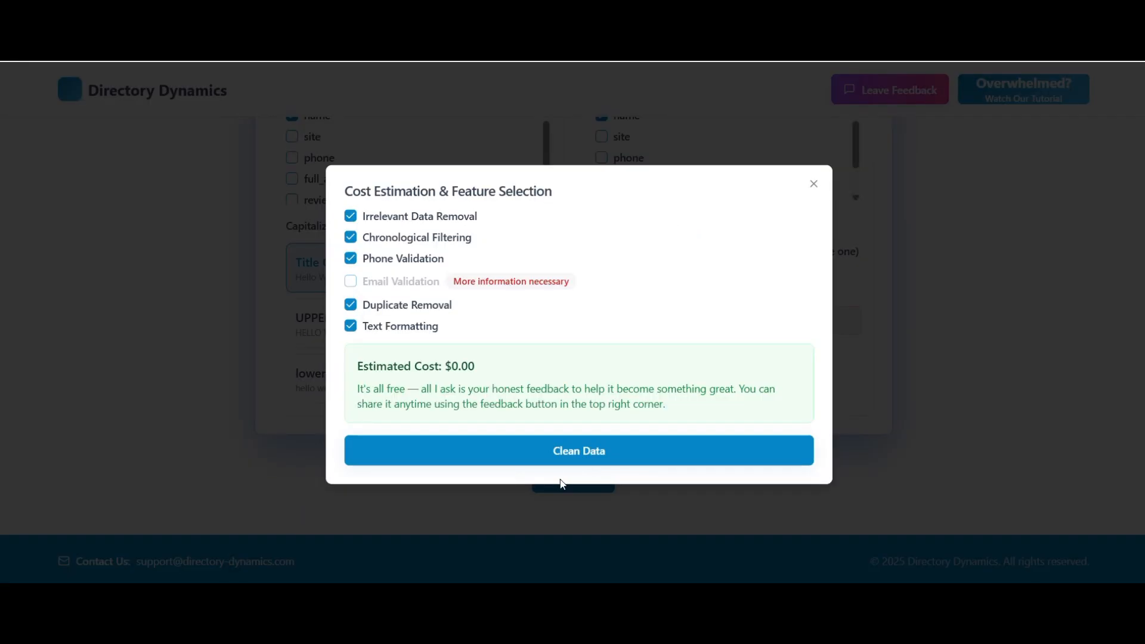
pyautogui.click(550, 451)
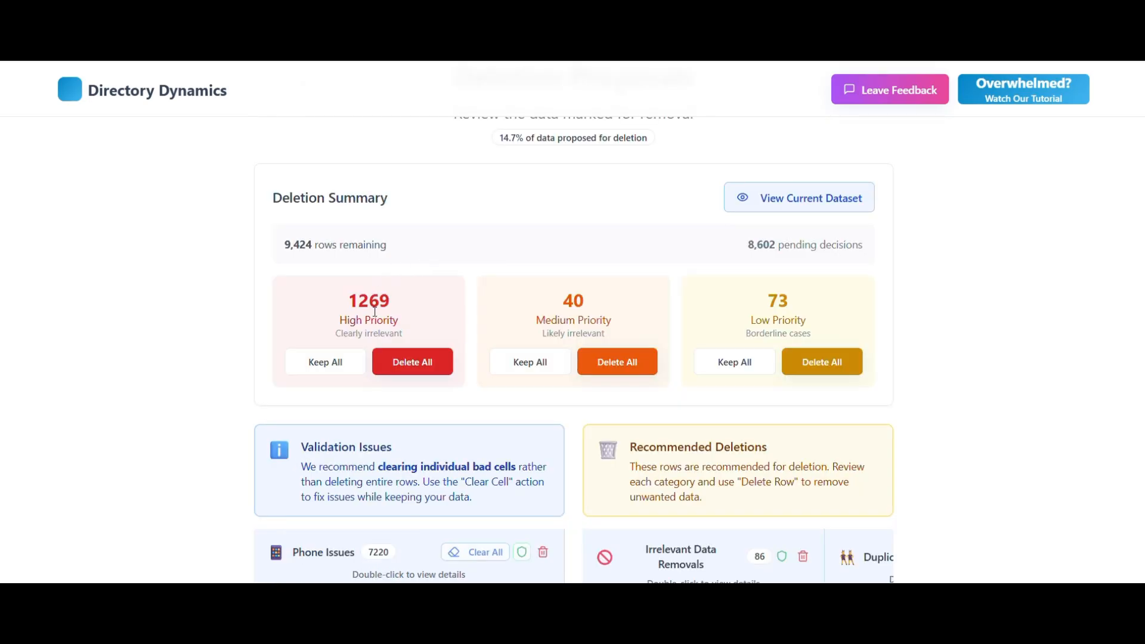
# - Clear the invalid phone cell of row #1 and keep all remaining rows listed under Phone Issues
pyautogui.scroll(-4, 483, 265)
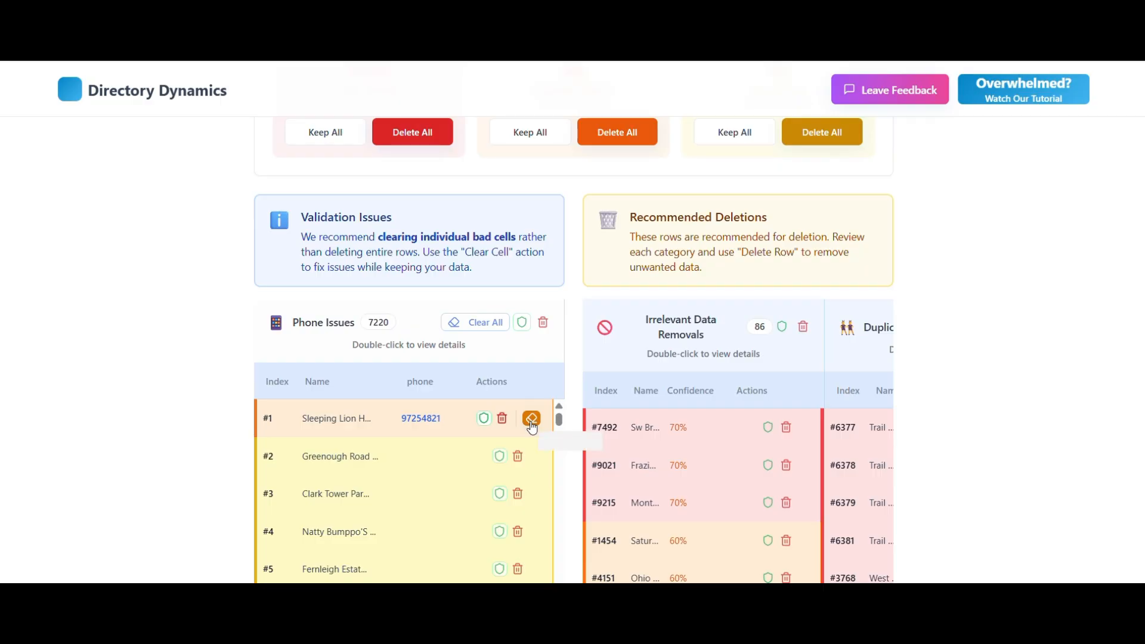
pyautogui.click(531, 418)
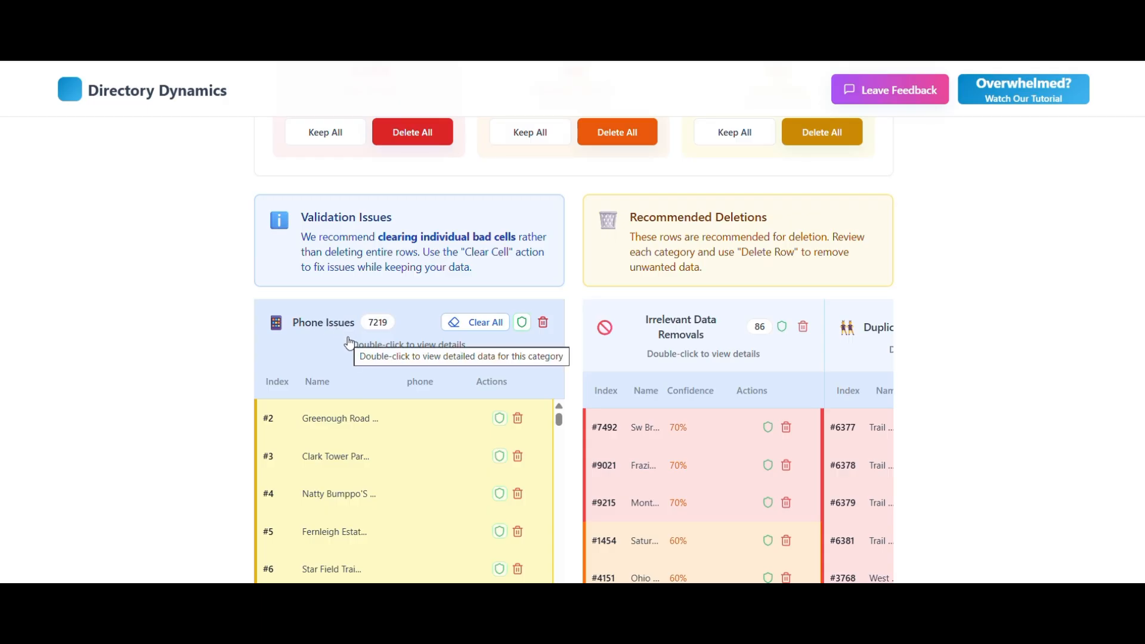
pyautogui.click(524, 325)
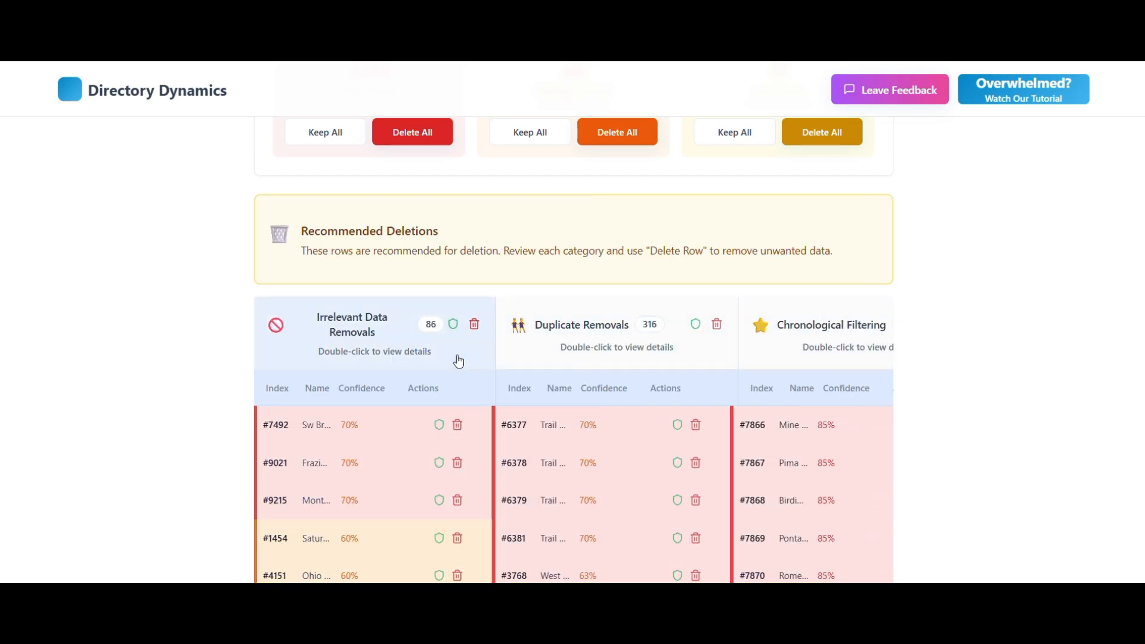
# - Review the detailed list of Irrelevant Data Removals and delete all of its rows
pyautogui.moveTo(352, 352); pyautogui.dragTo(368, 351)
pyautogui.doubleClick(368, 351)
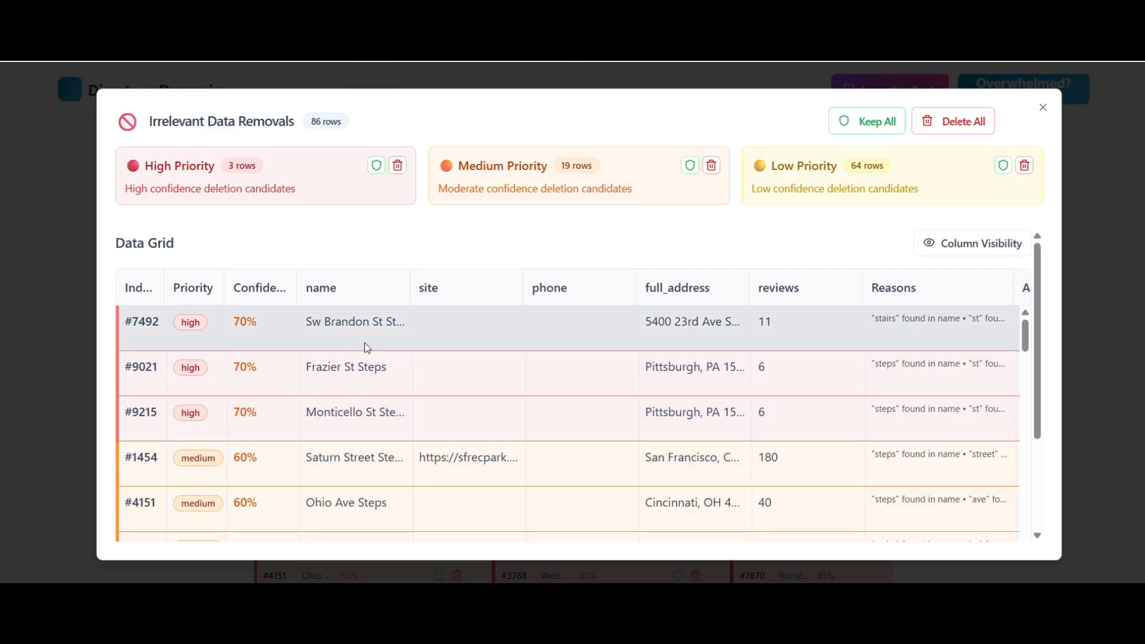
pyautogui.scroll(-3, 365, 344)
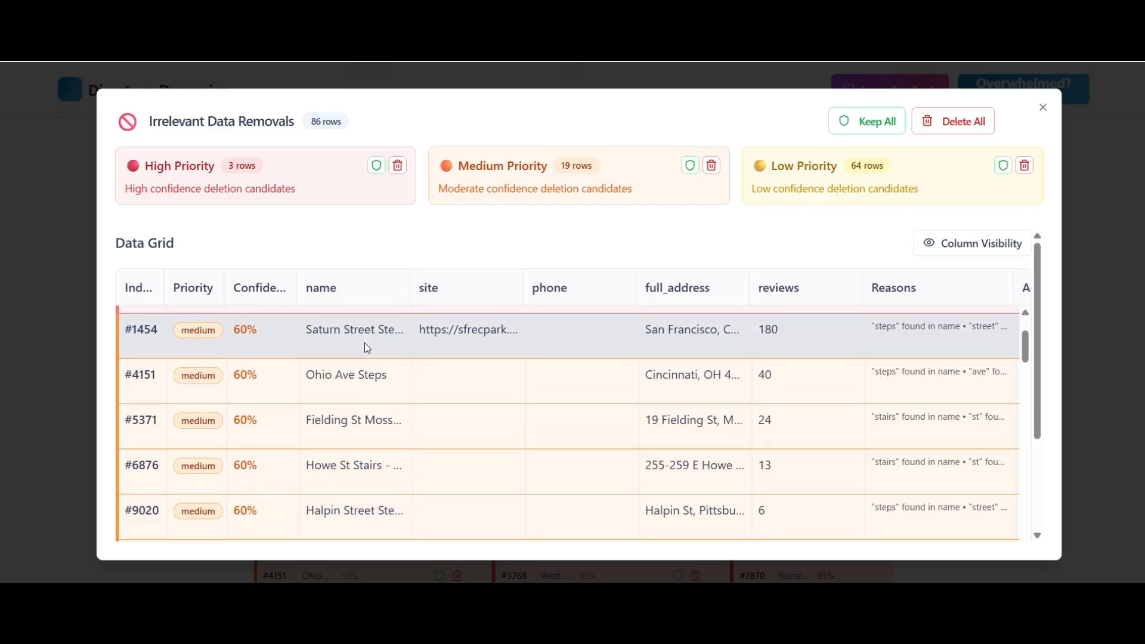
pyautogui.scroll(-2, 365, 347)
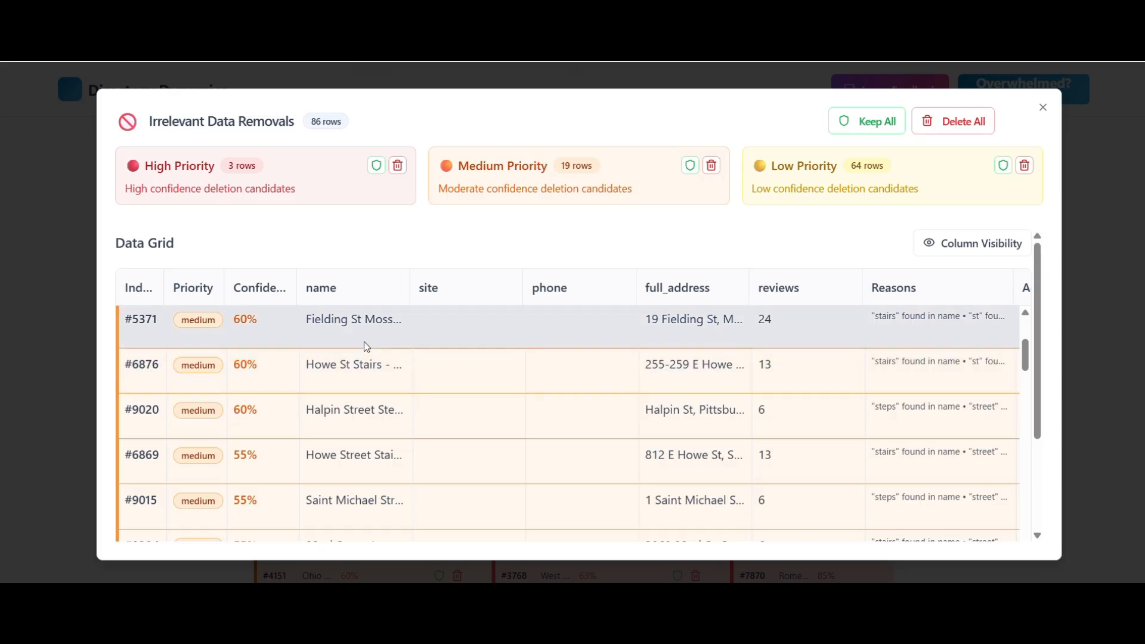
pyautogui.scroll(-1, 366, 347)
pyautogui.scroll(-4, 384, 392)
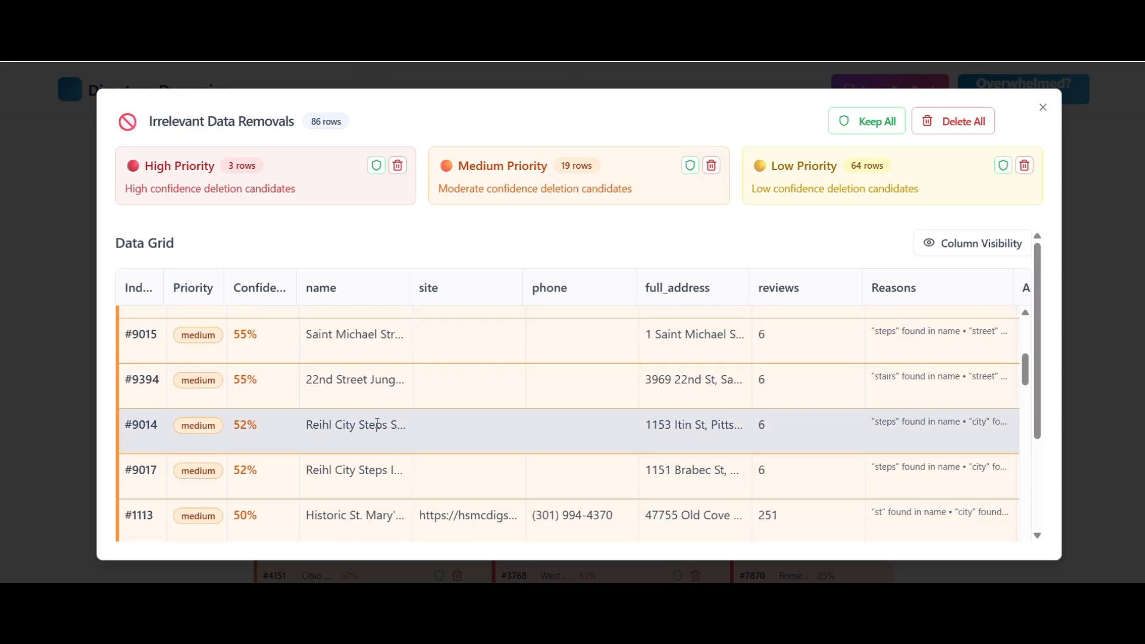
pyautogui.scroll(-10, 411, 444)
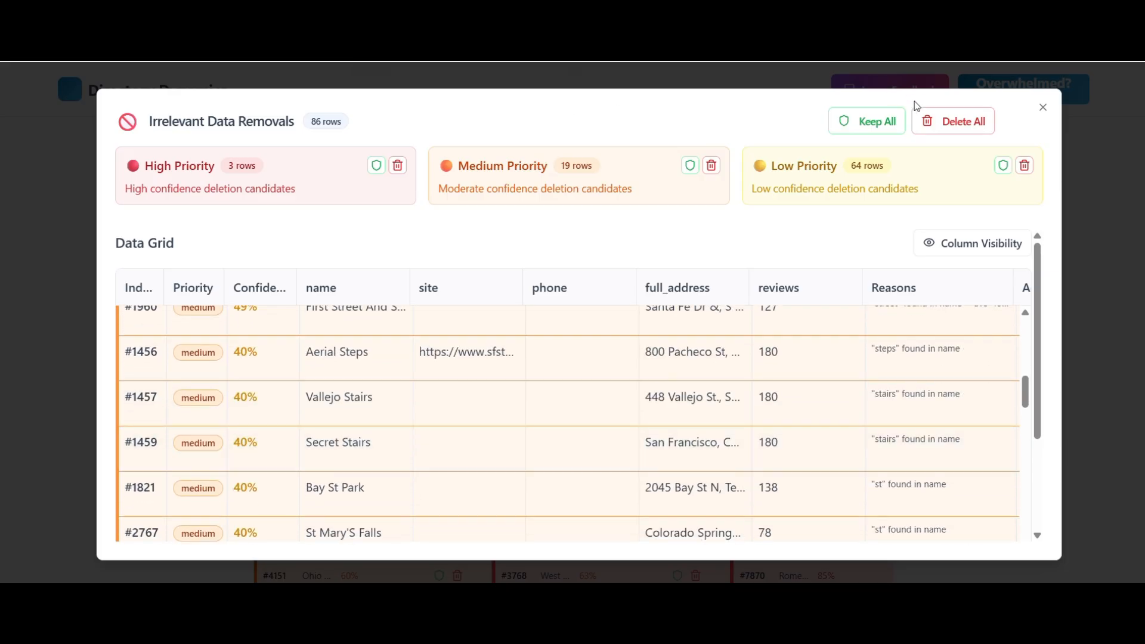
pyautogui.click(942, 132)
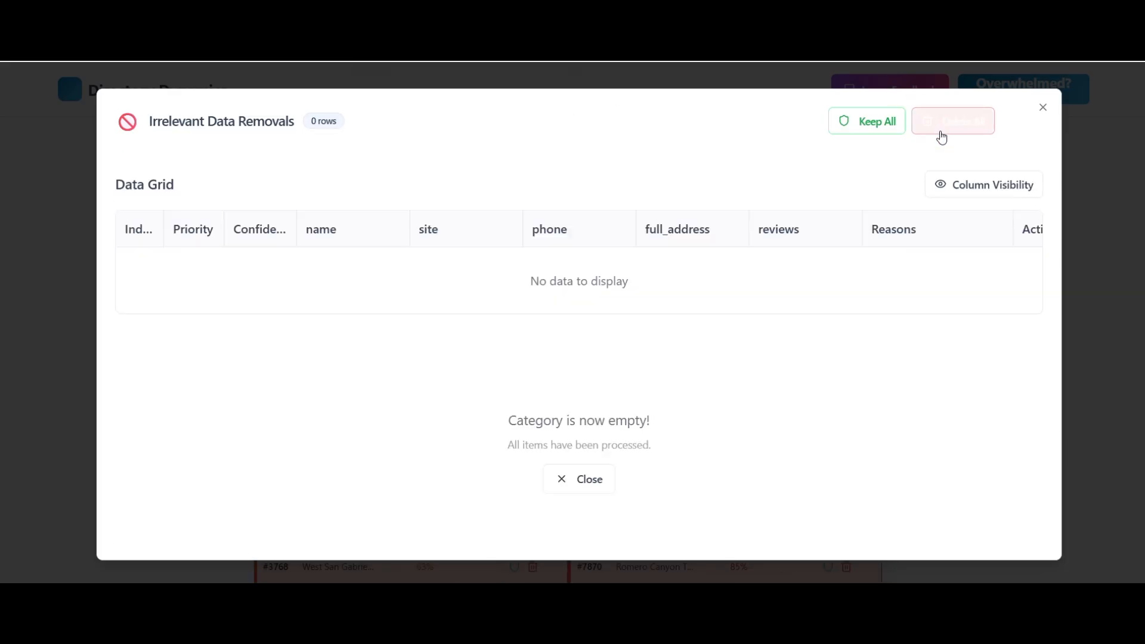
pyautogui.click(1088, 165)
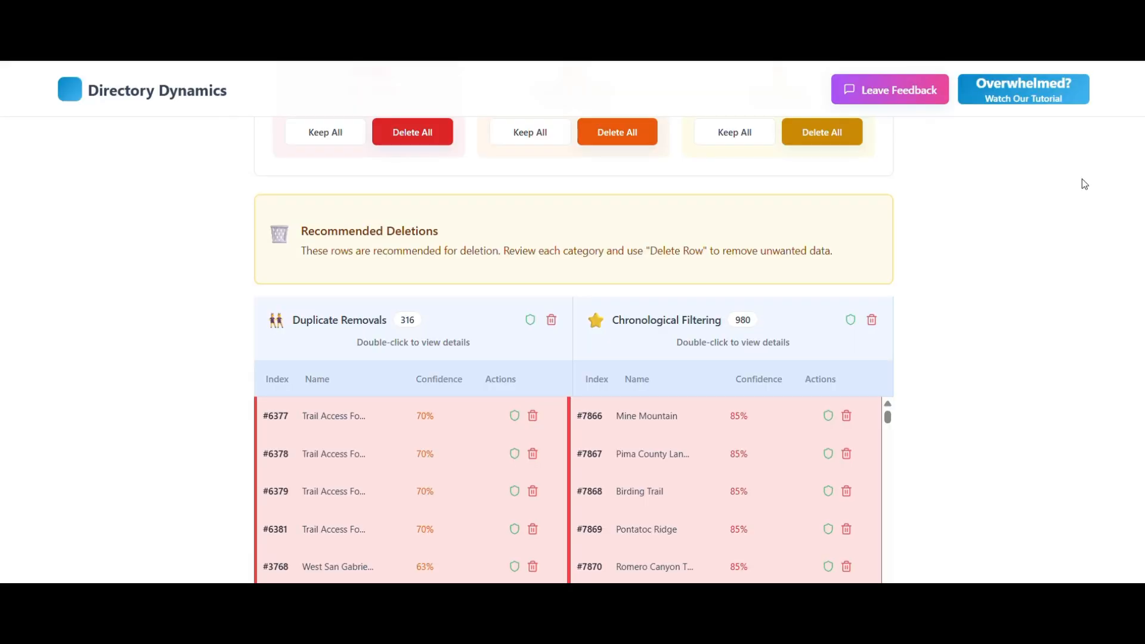
# - Delete all rows proposed under Duplicate Removals and Chronological Filtering
pyautogui.click(552, 323)
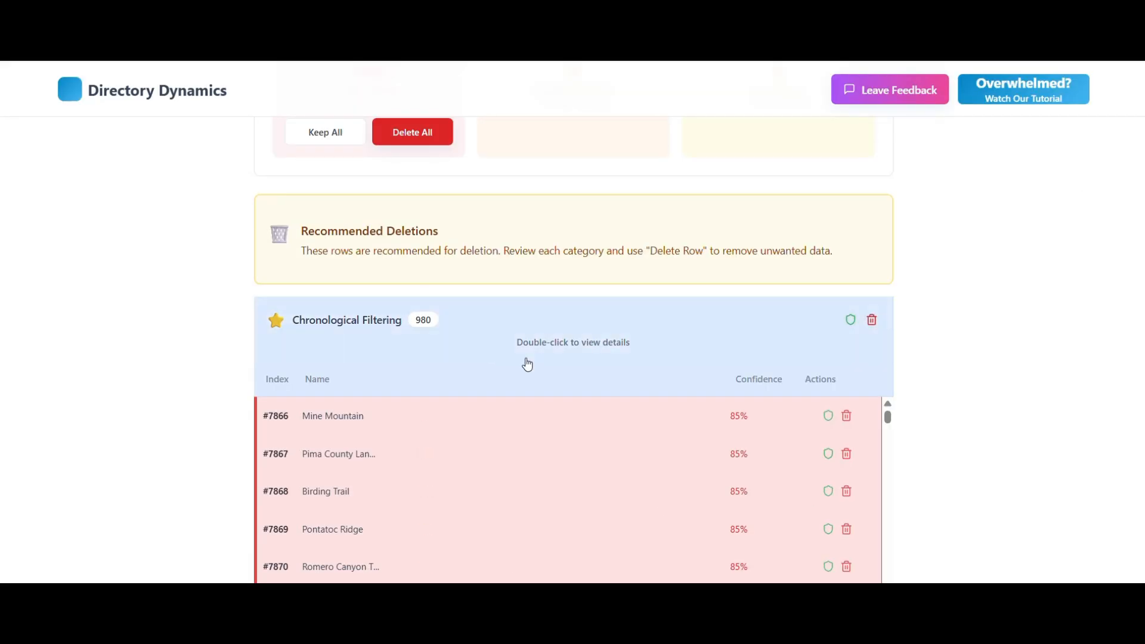
pyautogui.click(873, 322)
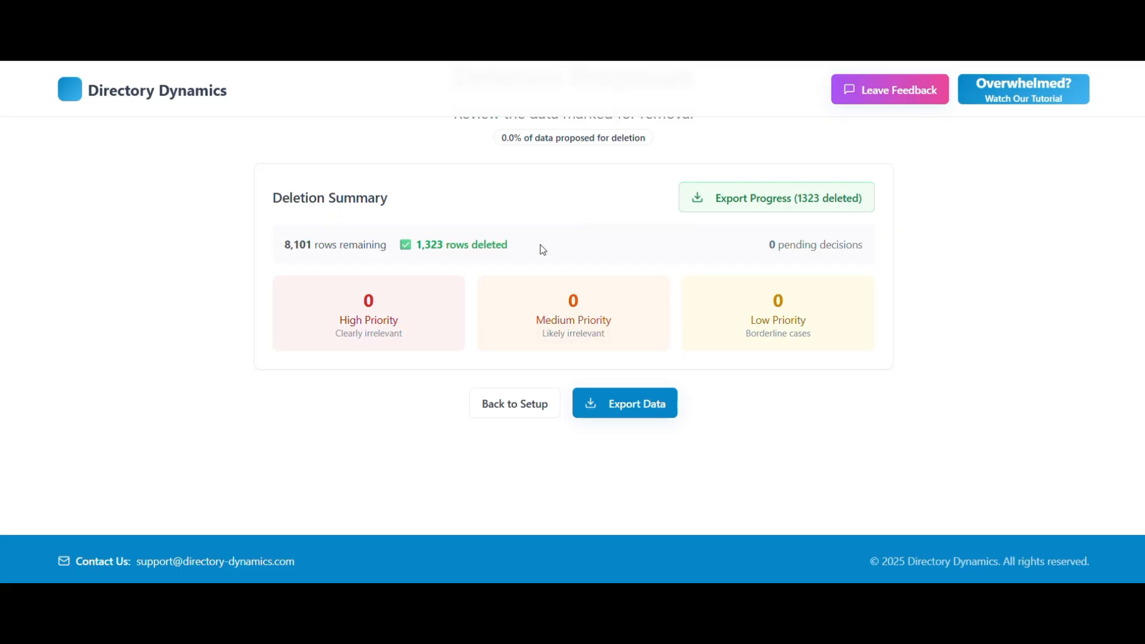
# - Check the deletion summary and export the cleaned data
pyautogui.scroll(1, 543, 250)
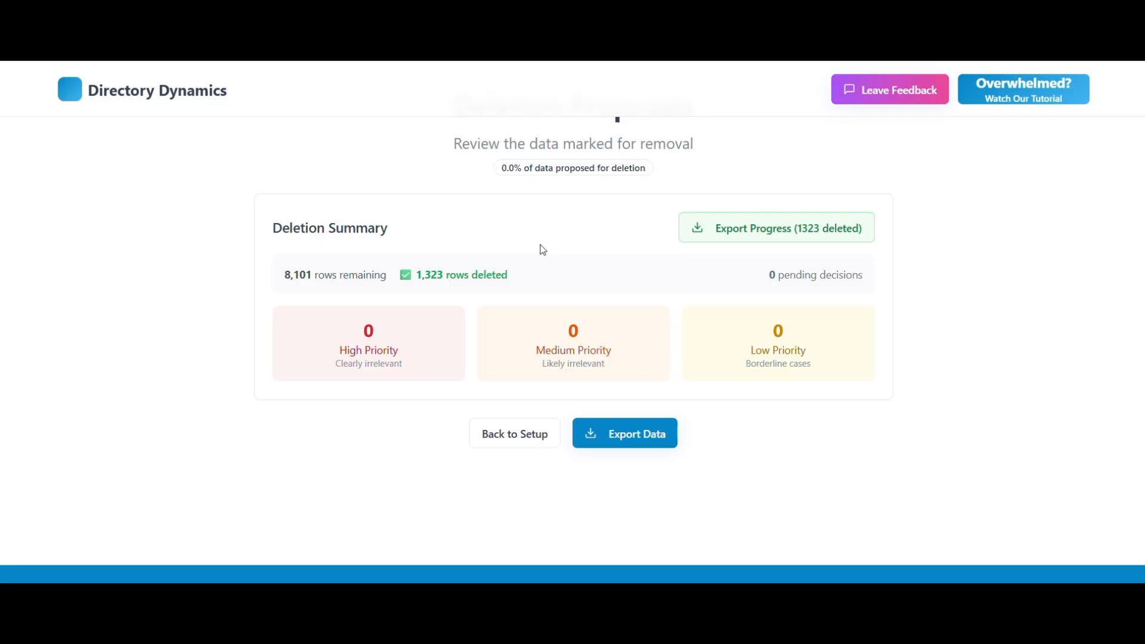
pyautogui.scroll(-1, 543, 250)
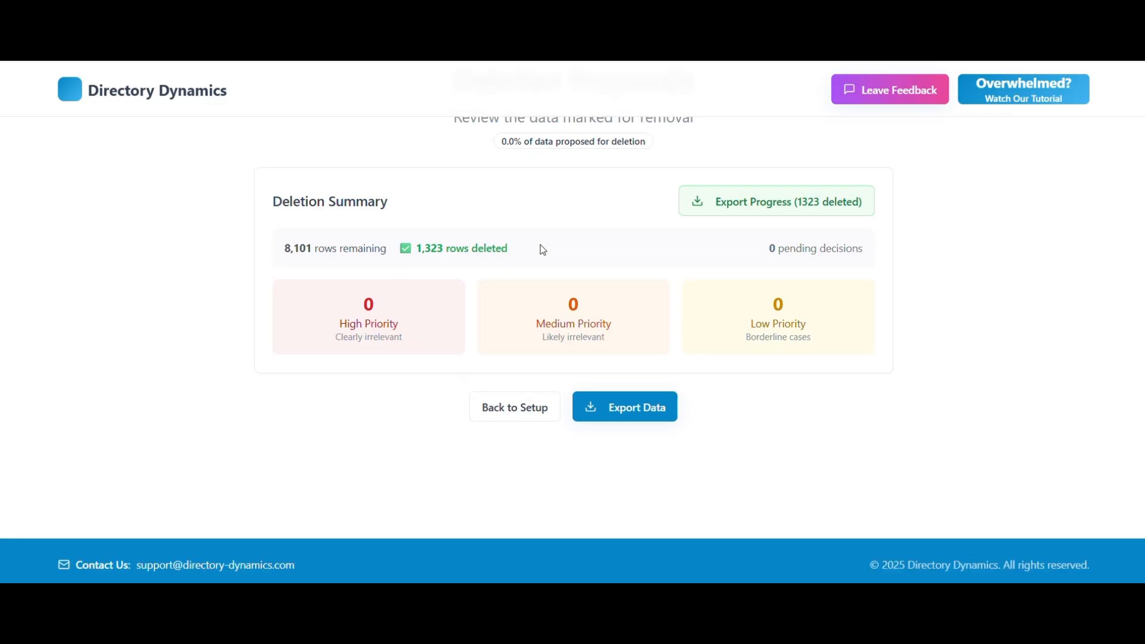
pyautogui.click(659, 420)
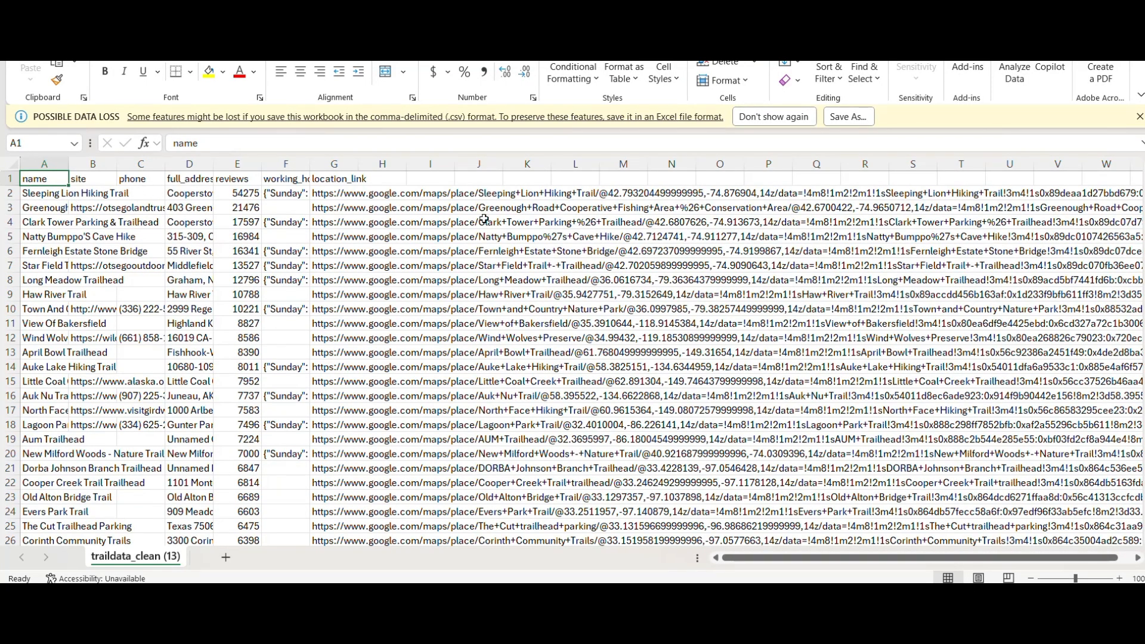
# - Examine the exported traildata_clean spreadsheet in Excel, and dismiss the feedback form in Directory Dynamics without submitting it
pyautogui.moveTo(1144, 182); pyautogui.dragTo(1144, 536)
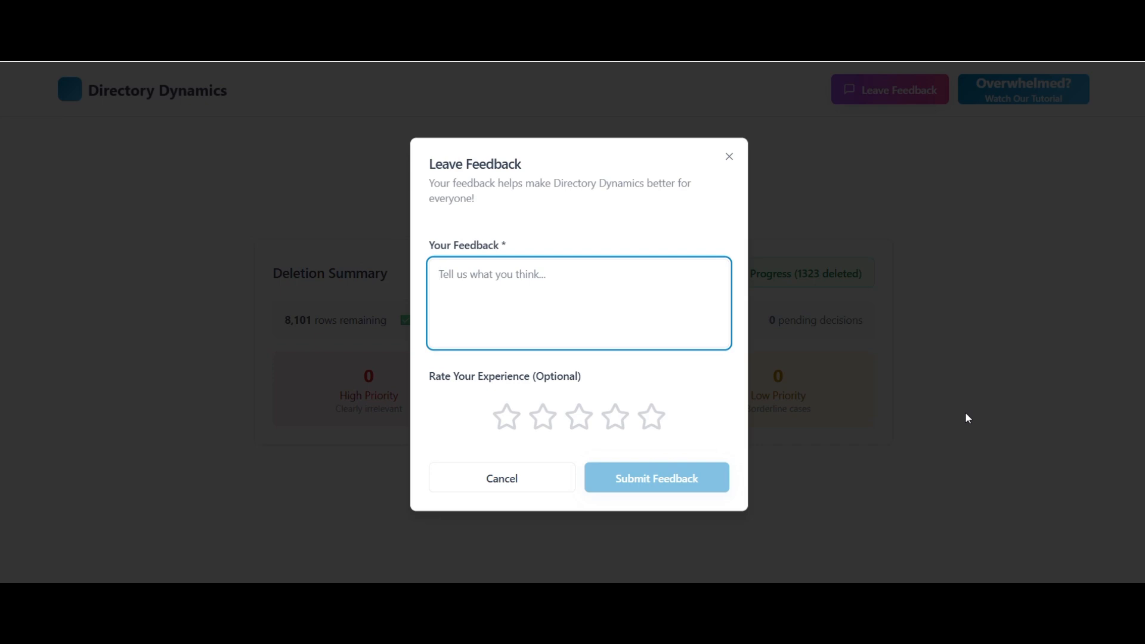
pyautogui.click(910, 325)
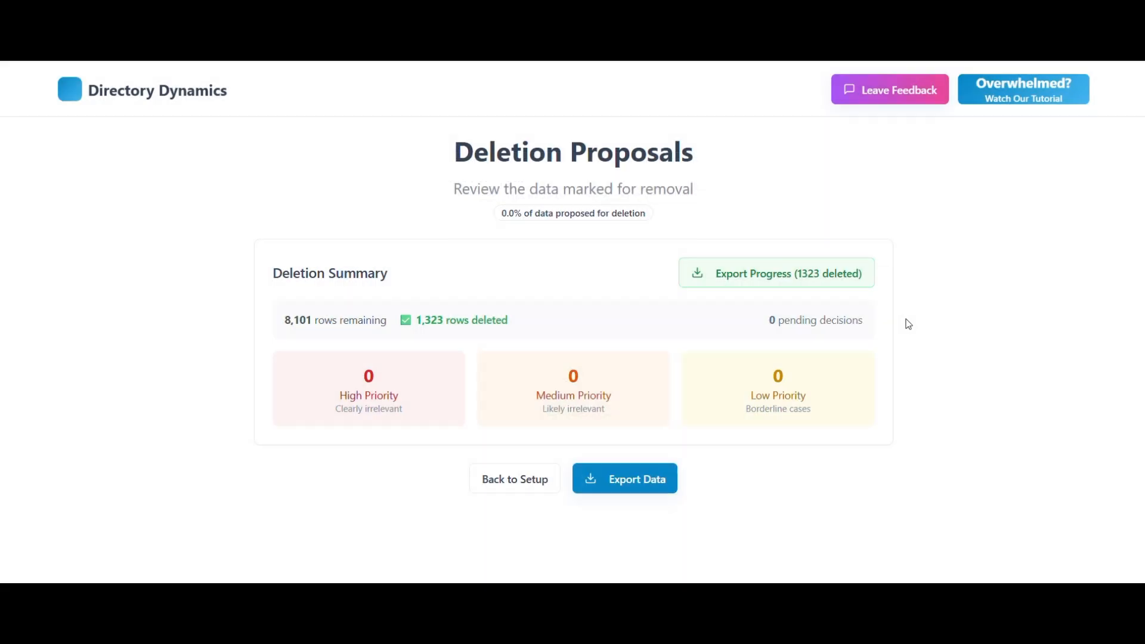